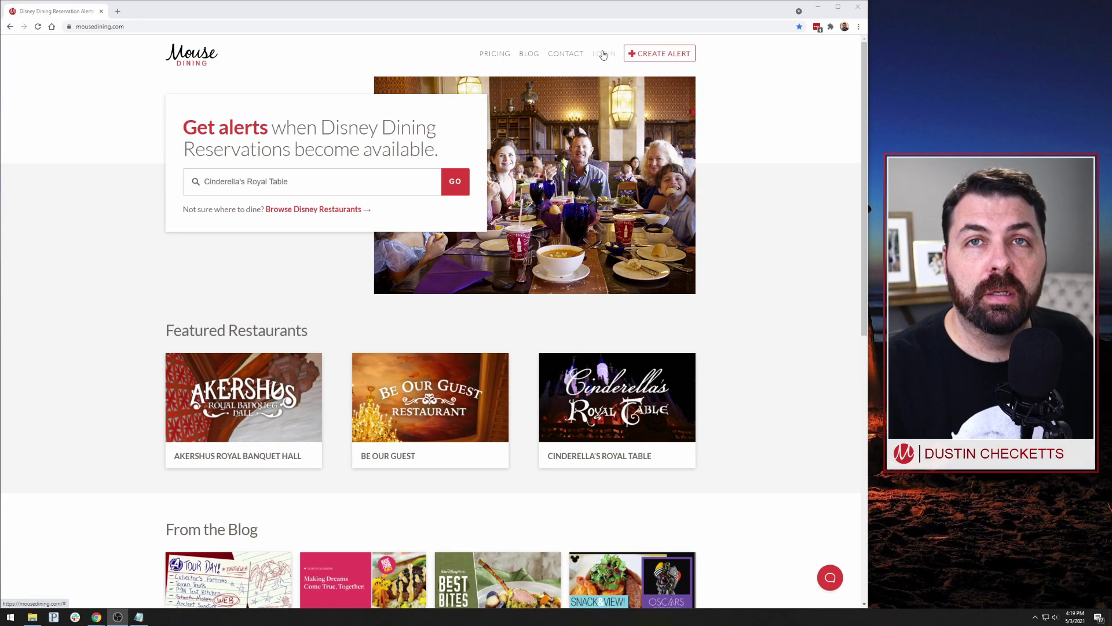
click(603, 54)
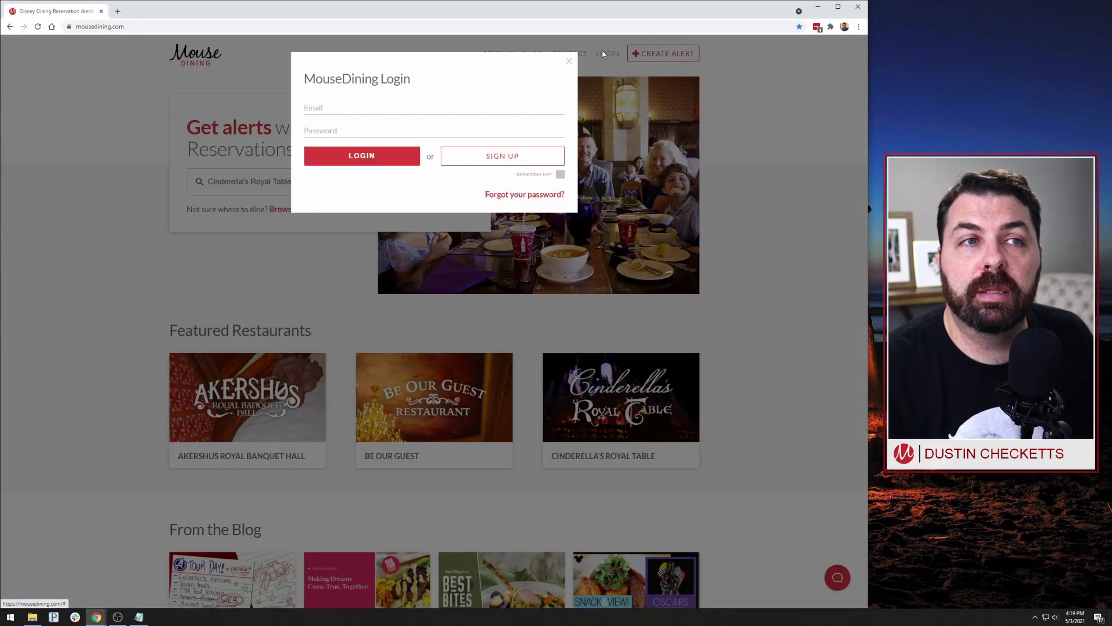
click(489, 164)
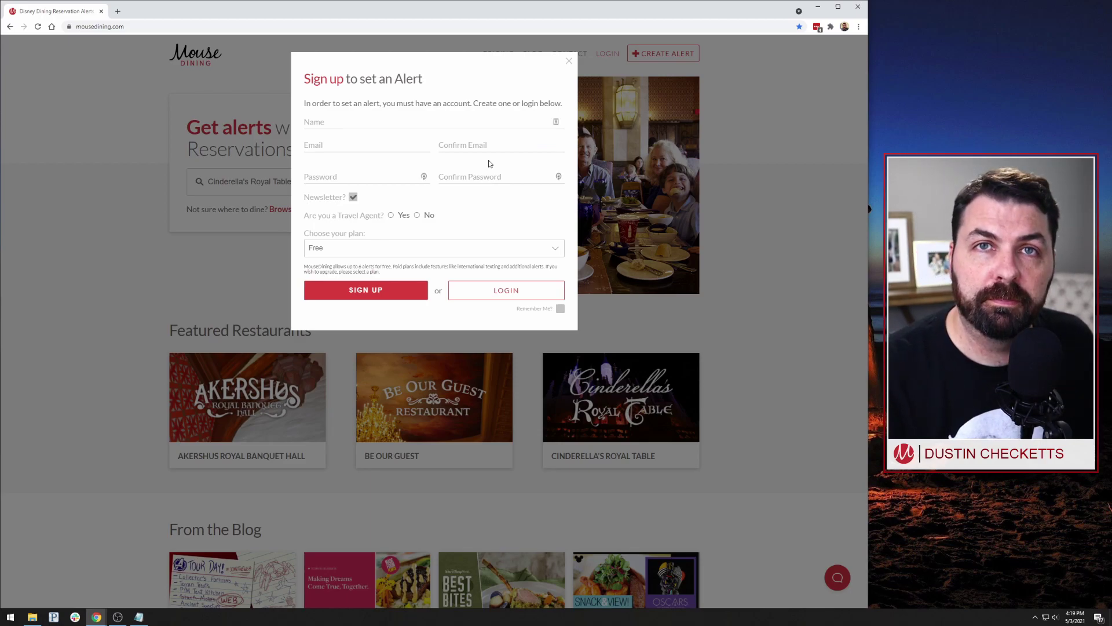
click(569, 61)
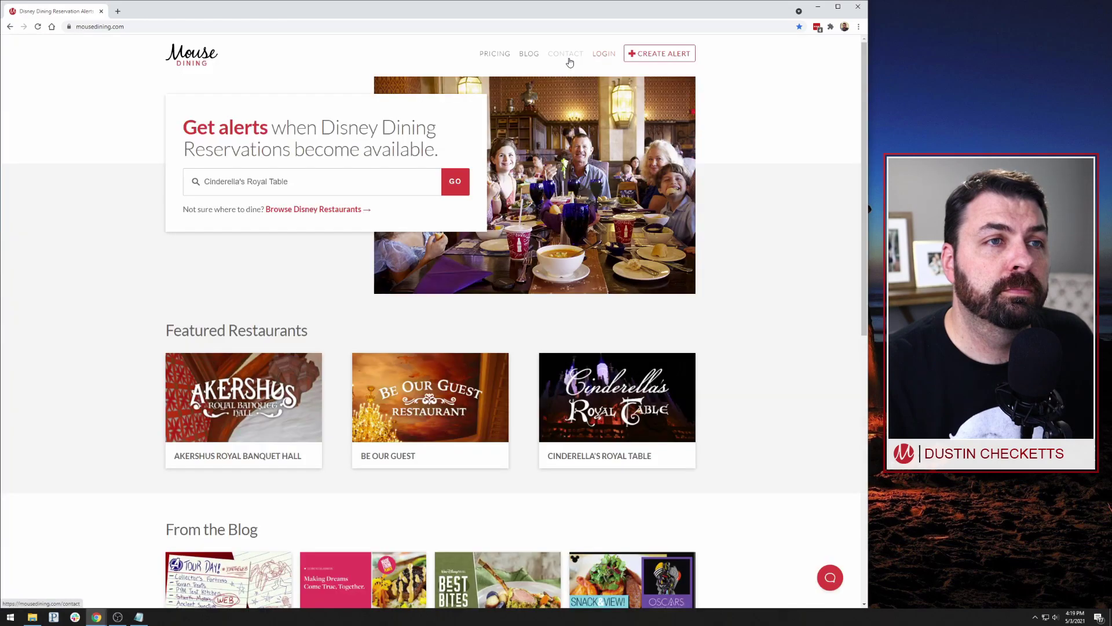
click(656, 57)
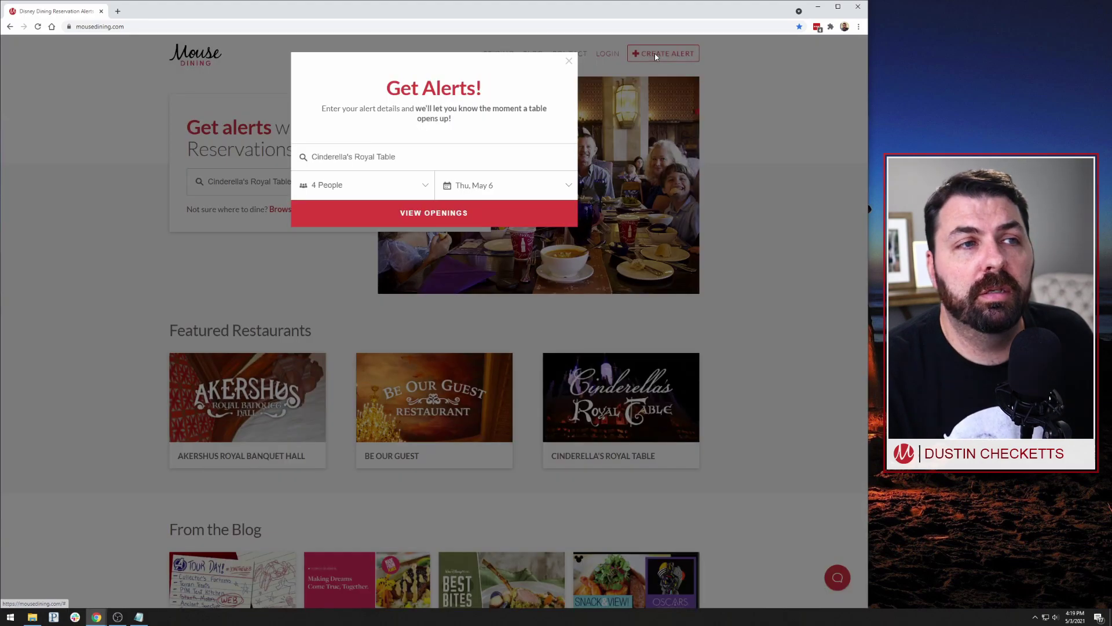
triple_click(413, 154)
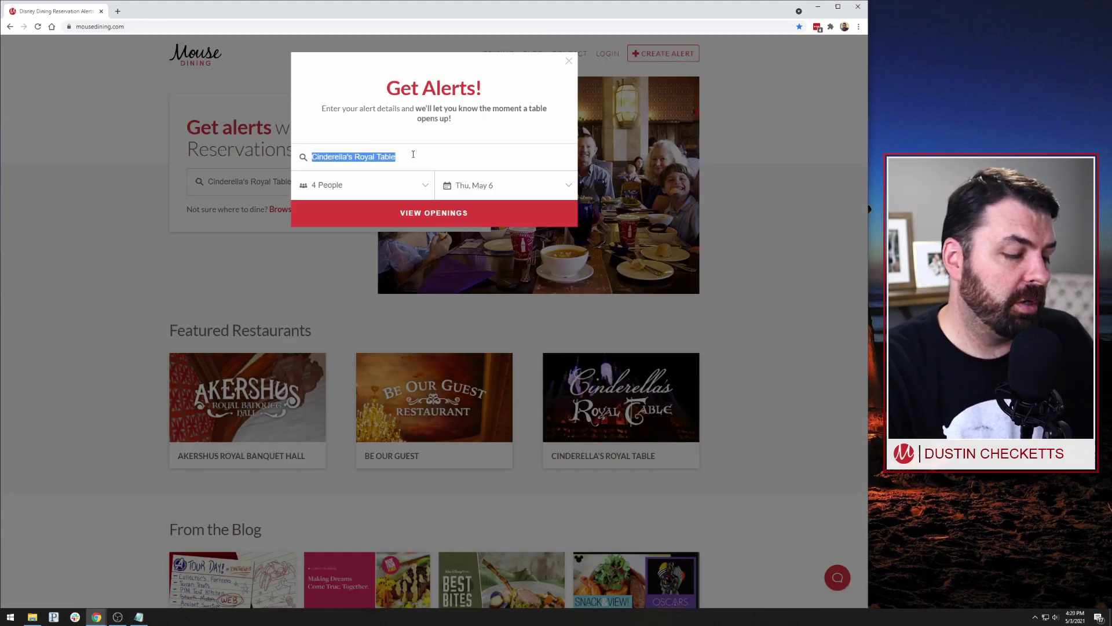
text(Top)
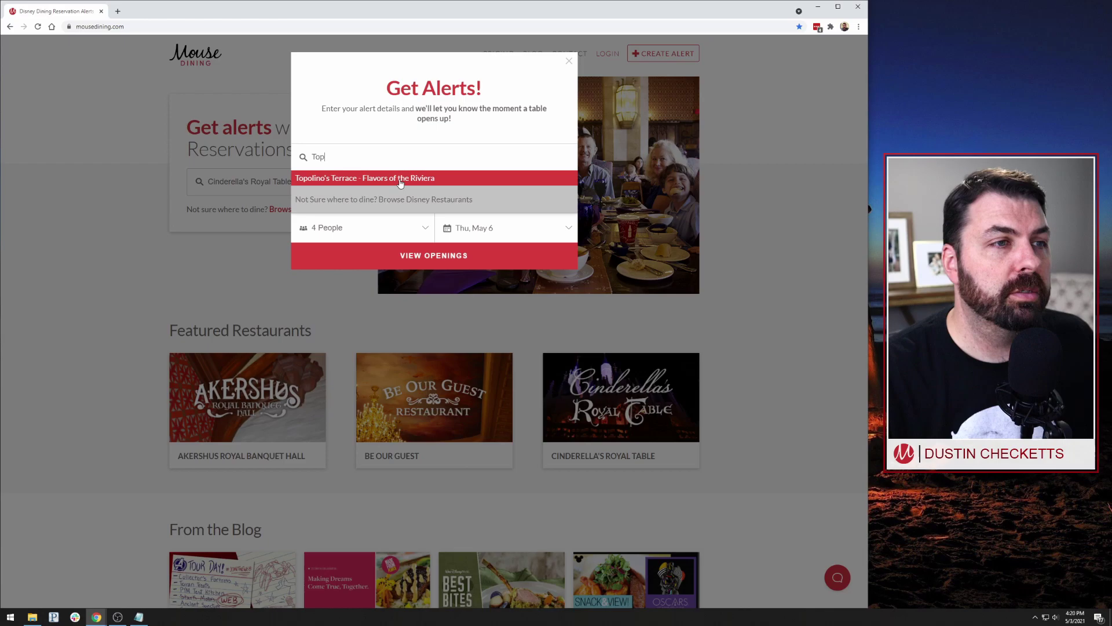
click(401, 180)
click(393, 189)
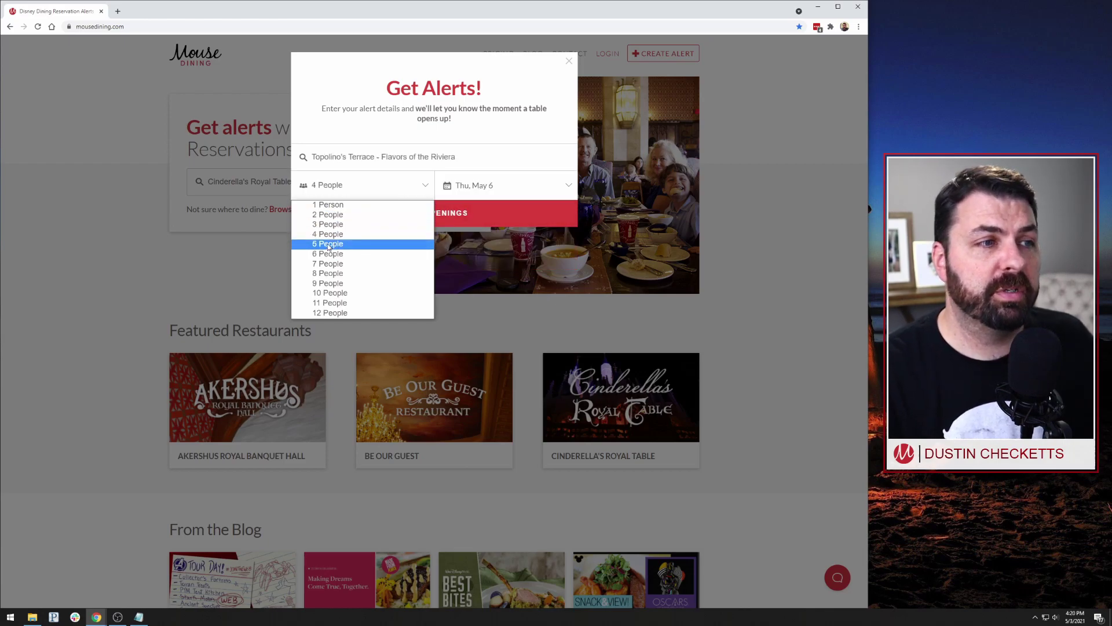
click(347, 244)
click(529, 187)
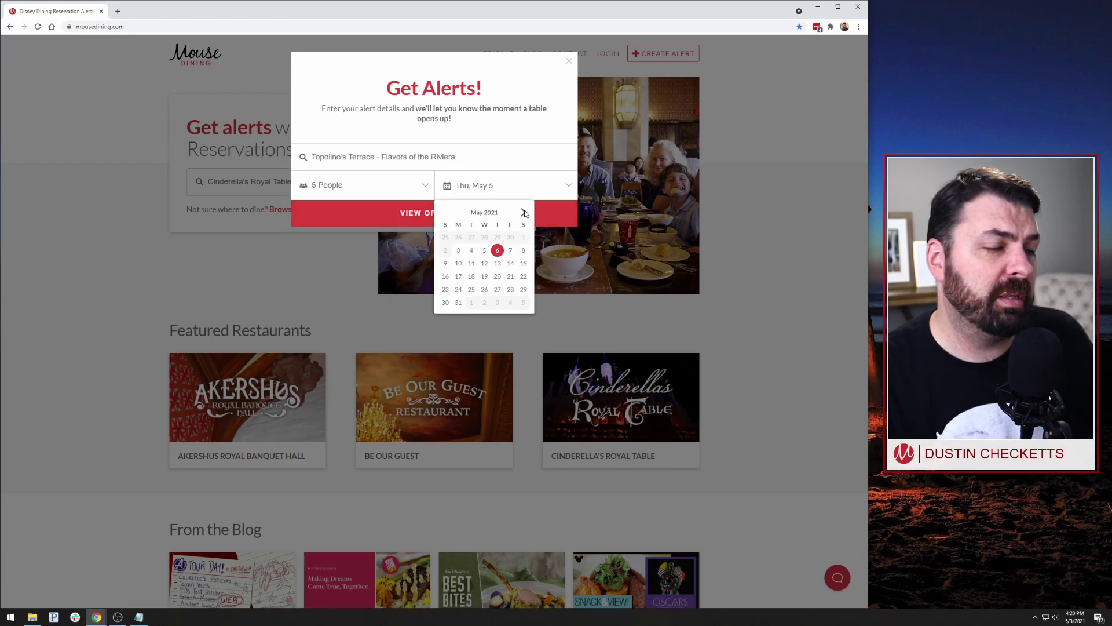
click(524, 213)
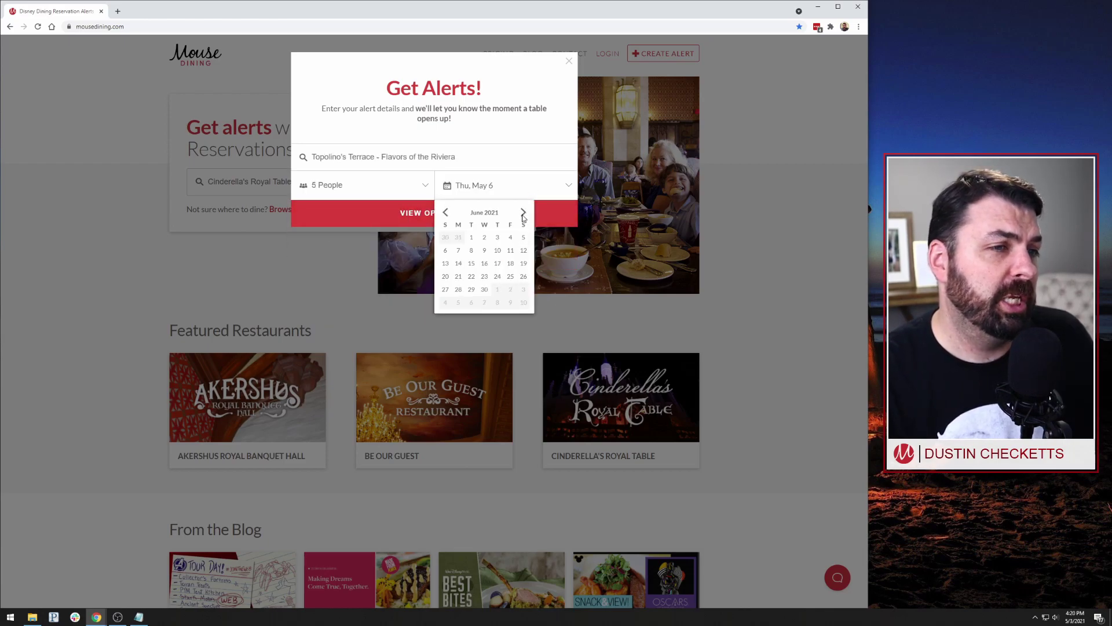
click(523, 263)
click(413, 214)
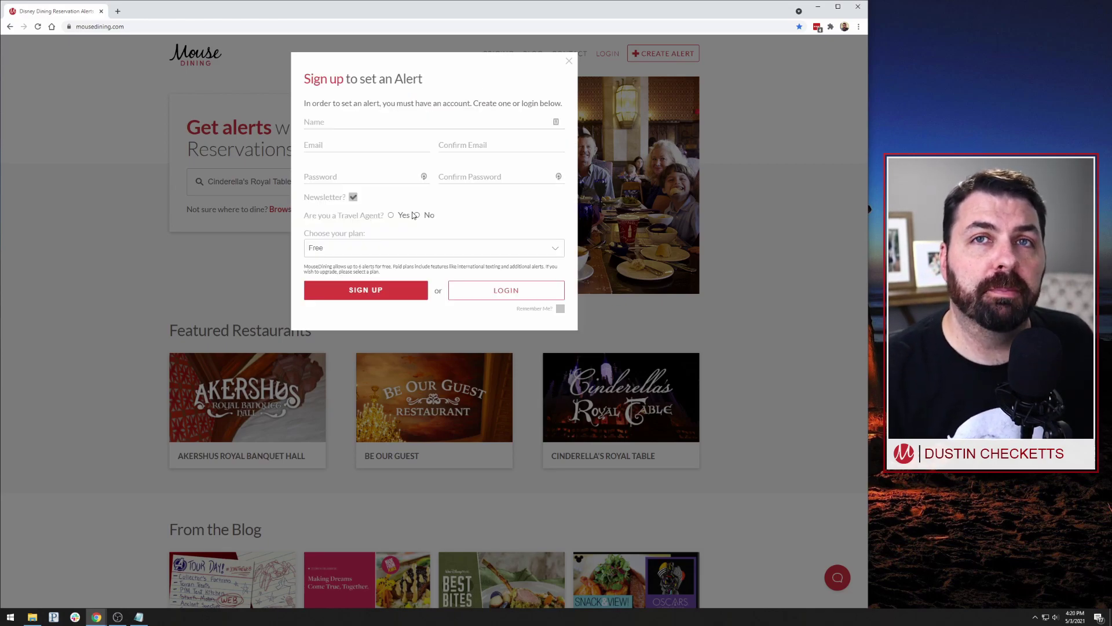
click(569, 61)
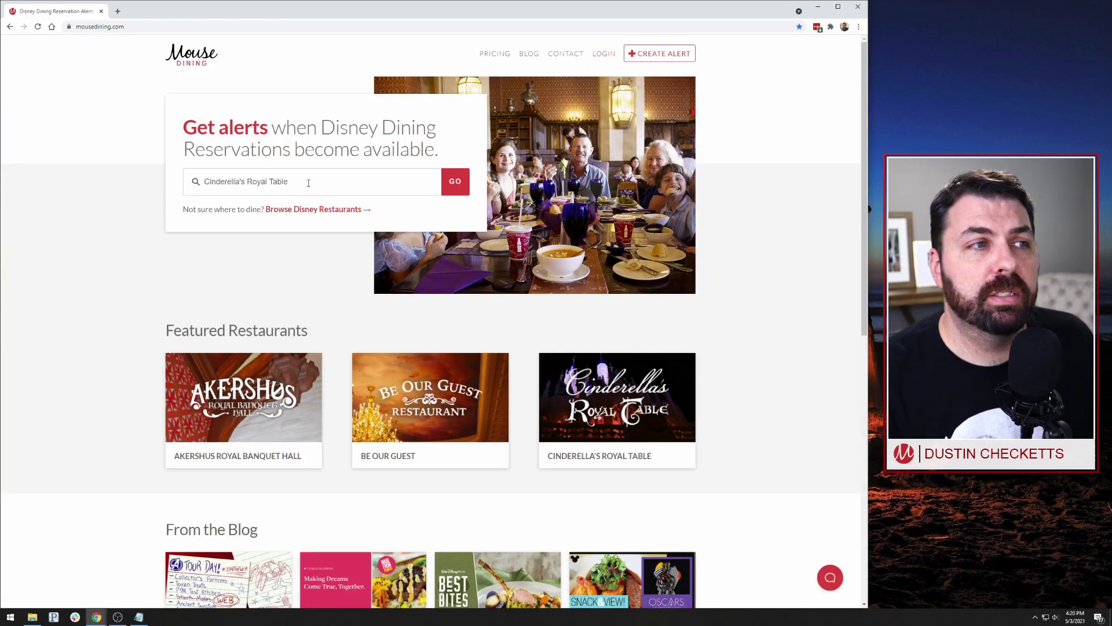
- Search for 'top' and open the Topolino's Terrace restaurant page
triple_click(296, 183)
text(top)
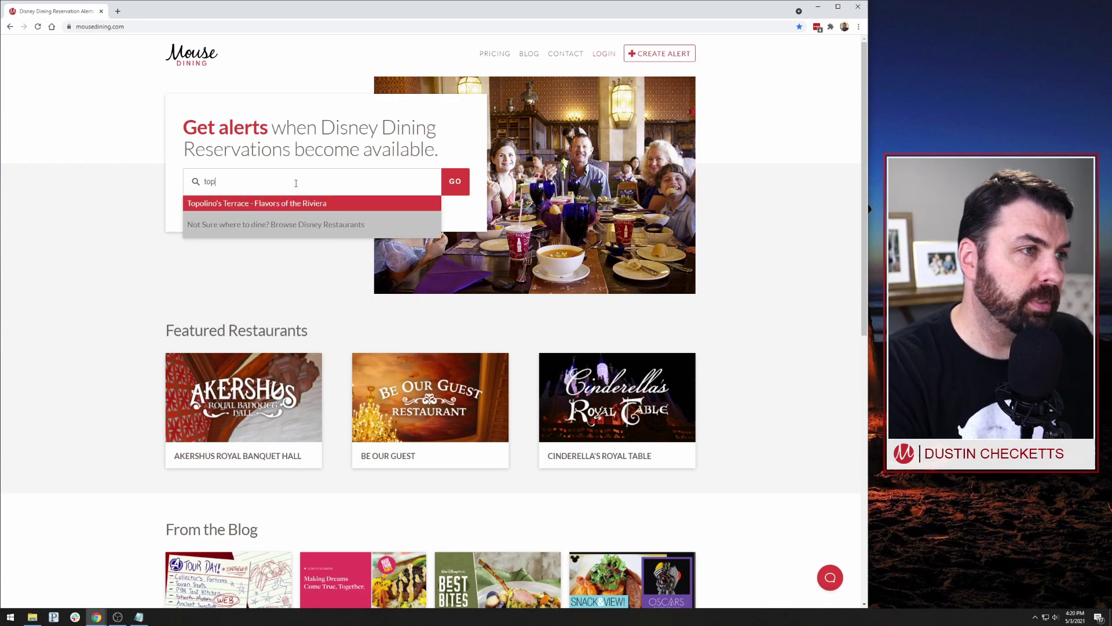
click(262, 203)
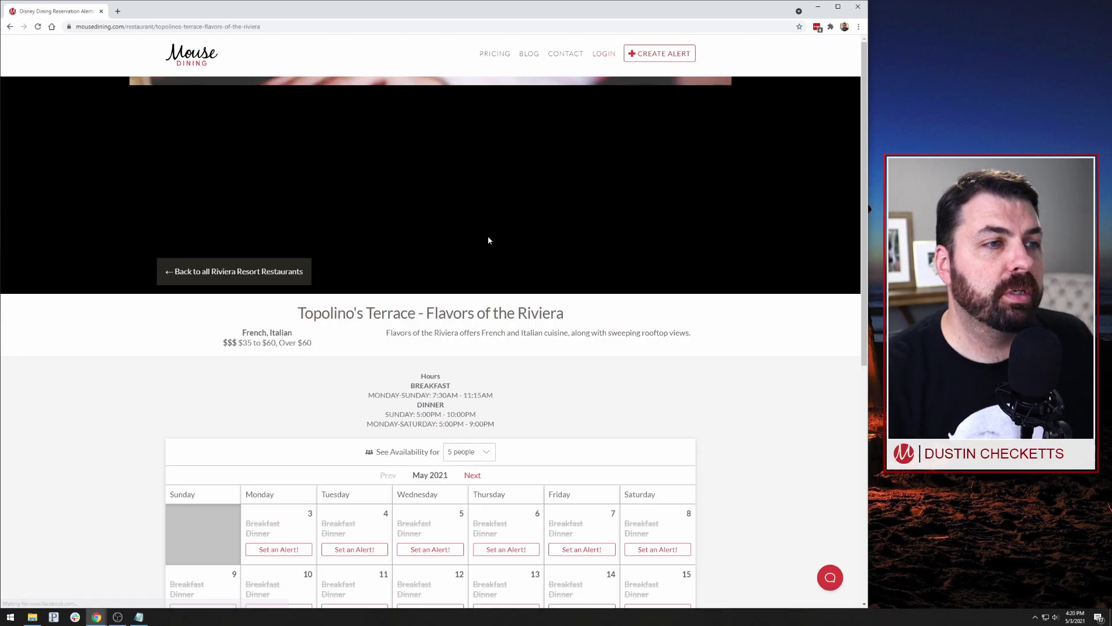
- Show the June 2021 availability calendar and set an alert for June 19
scroll(695, 387, down, 3)
scroll(740, 387, down, 1)
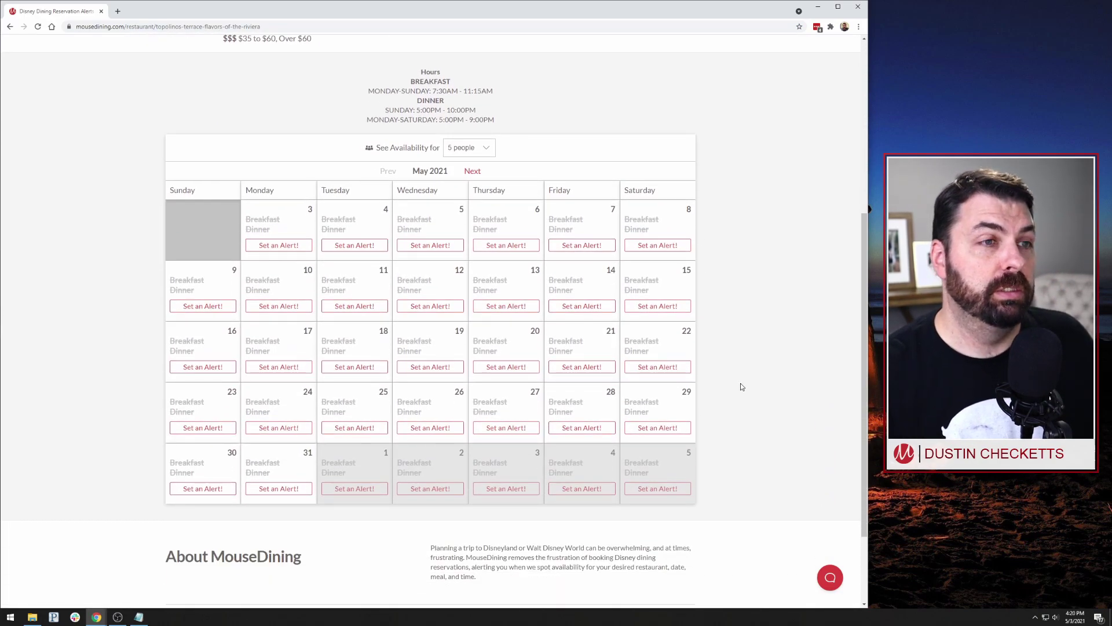
click(473, 171)
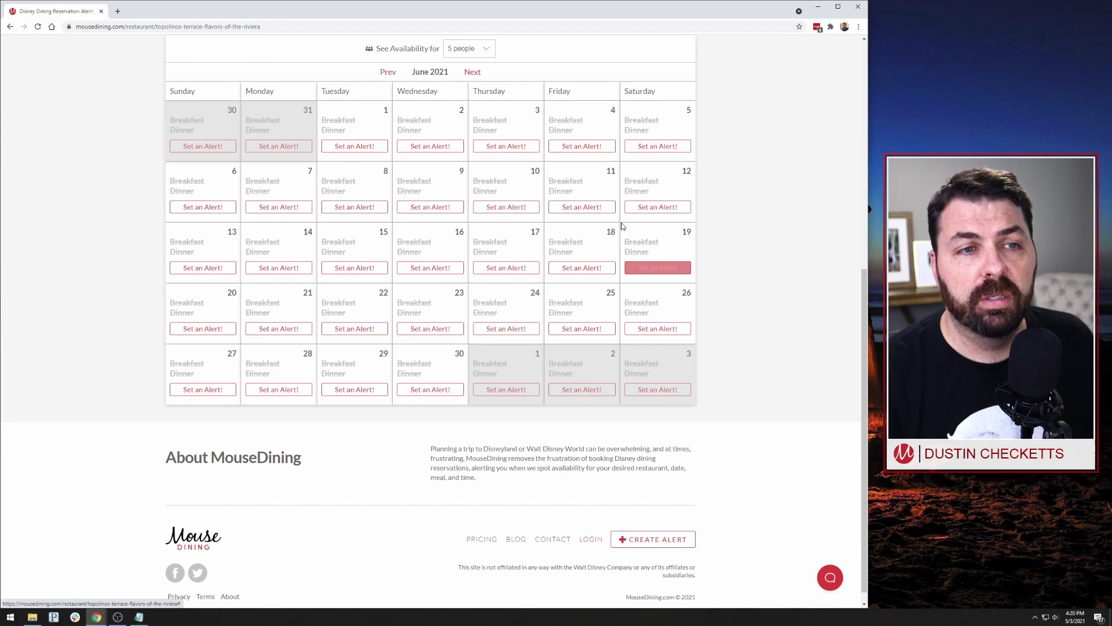
click(651, 271)
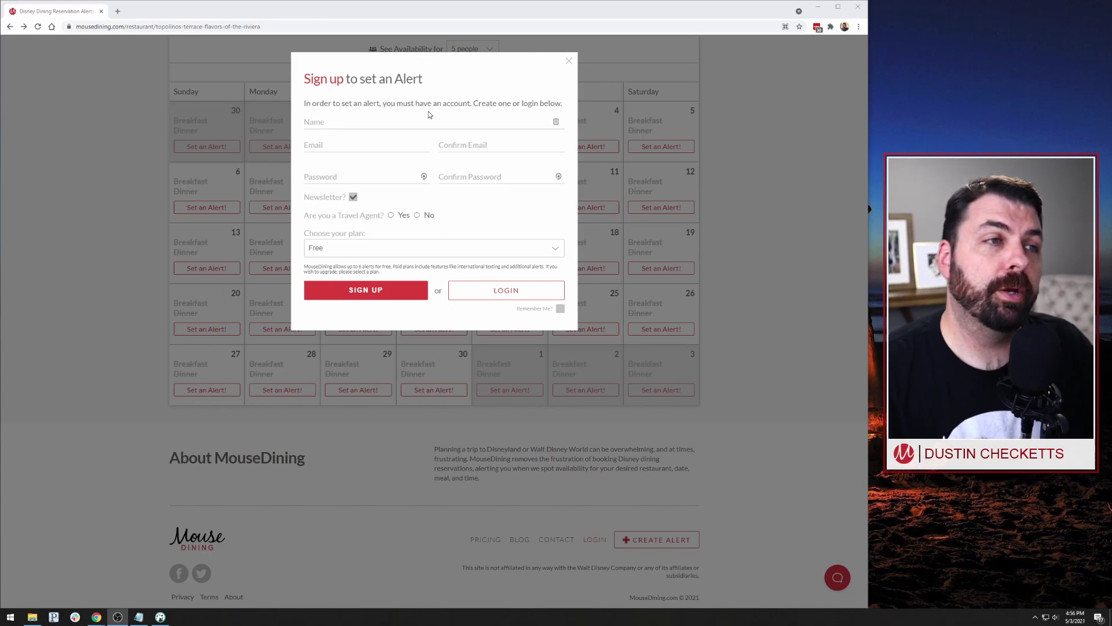
- Enter the account holder's full name and paste the e-mail address into both e-mail fields
click(406, 115)
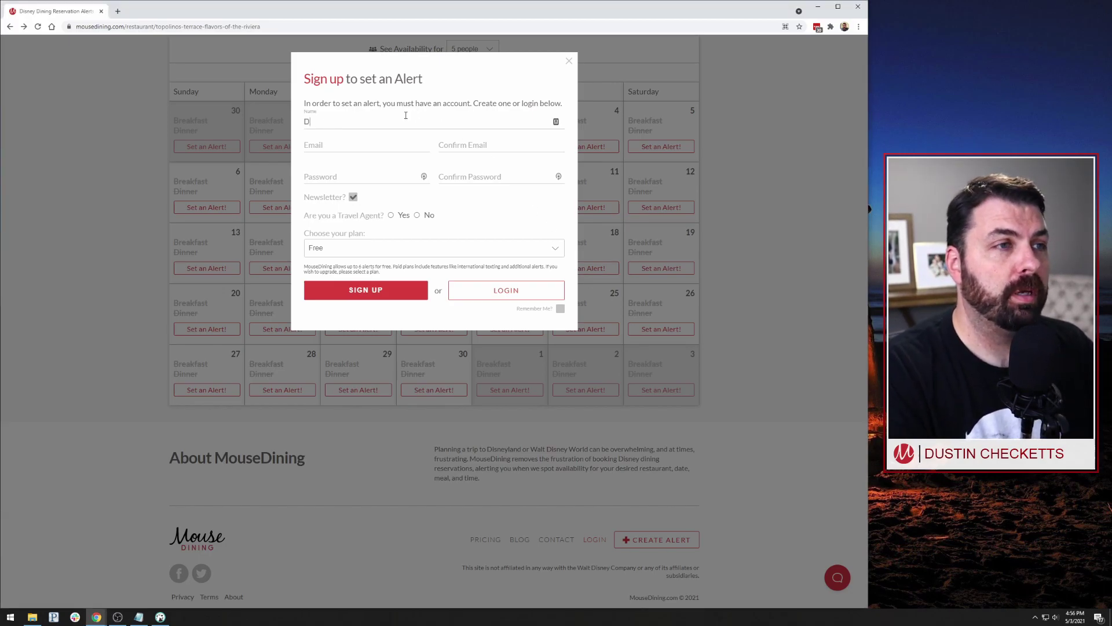
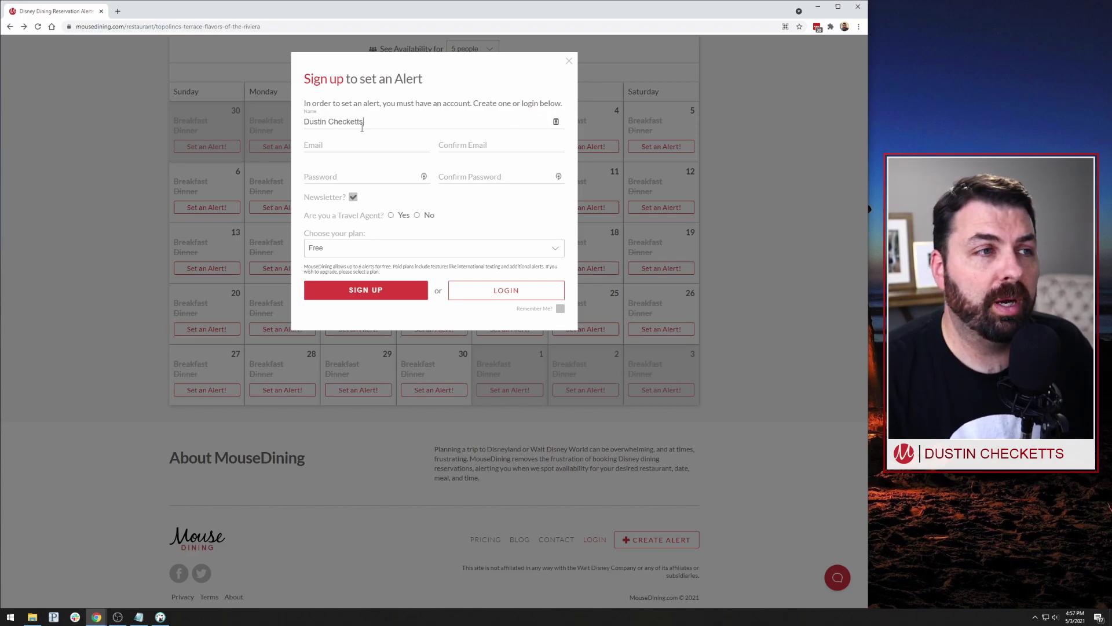
click(354, 142)
key(ctrl+v)
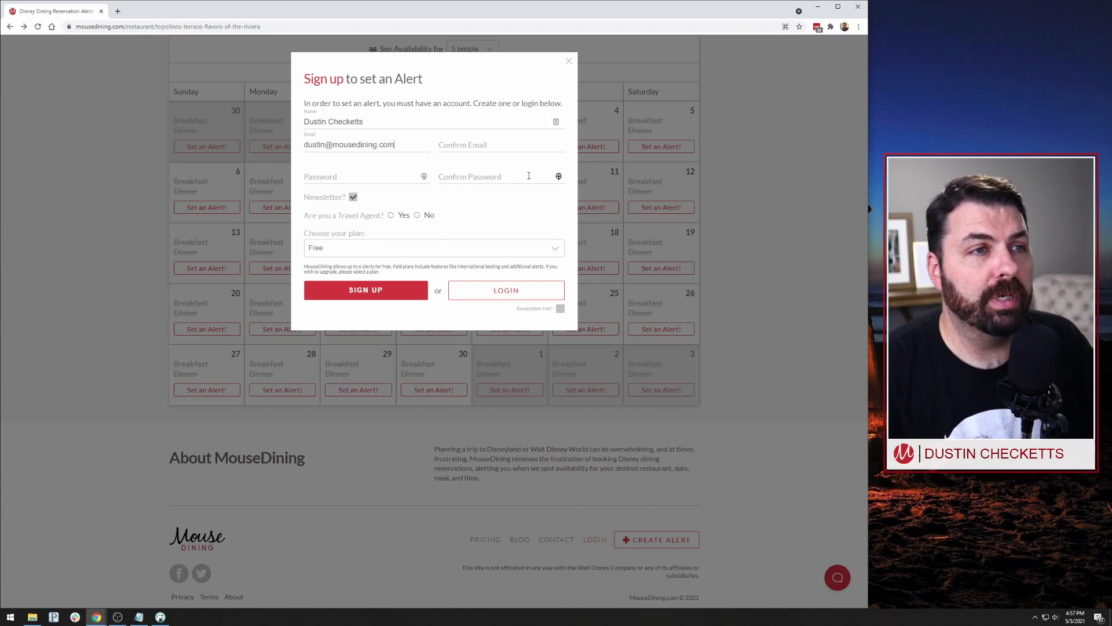
click(499, 145)
key(ctrl+v)
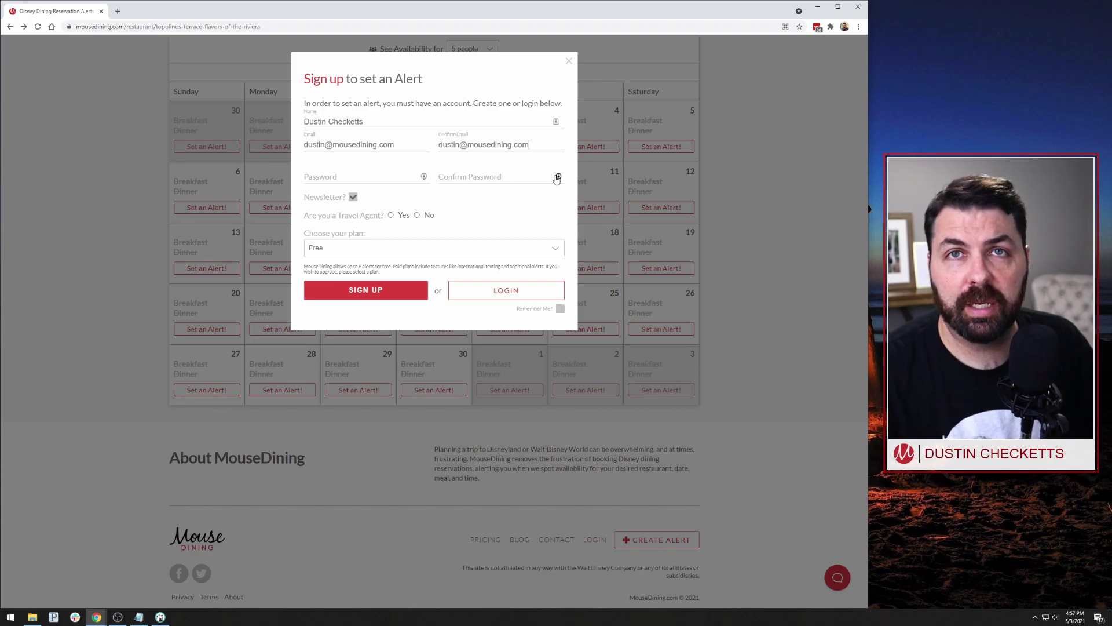
- Enter and confirm the account password, and answer No to 'Are you a Travel Agent?'
click(370, 177)
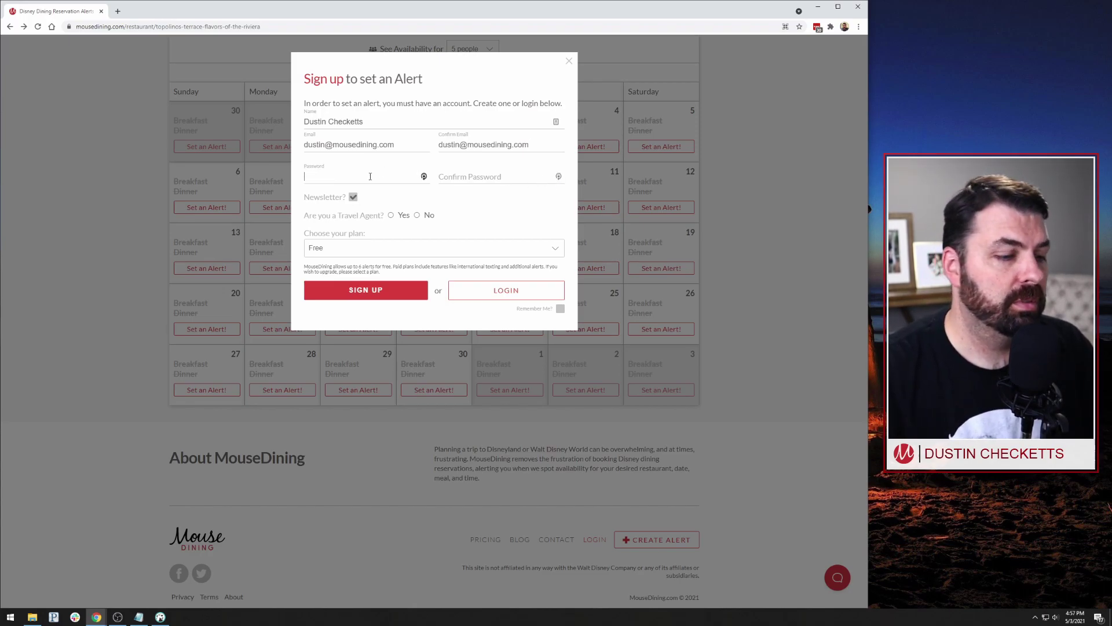
text(•••••••••)
key(Tab)
text(••••••••)
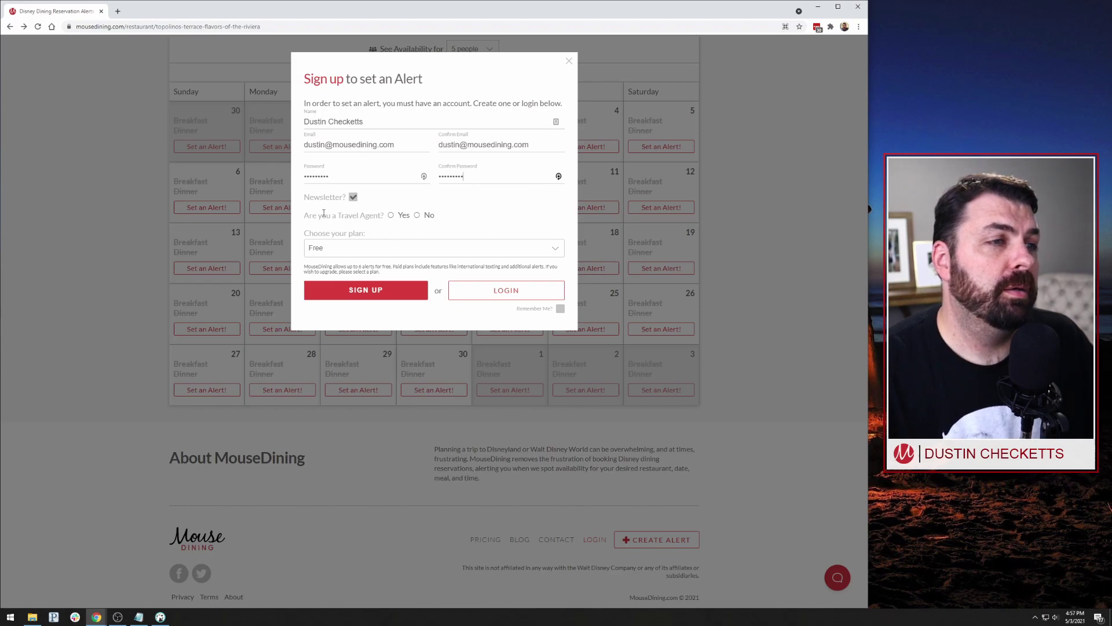
drag(305, 217, 380, 218)
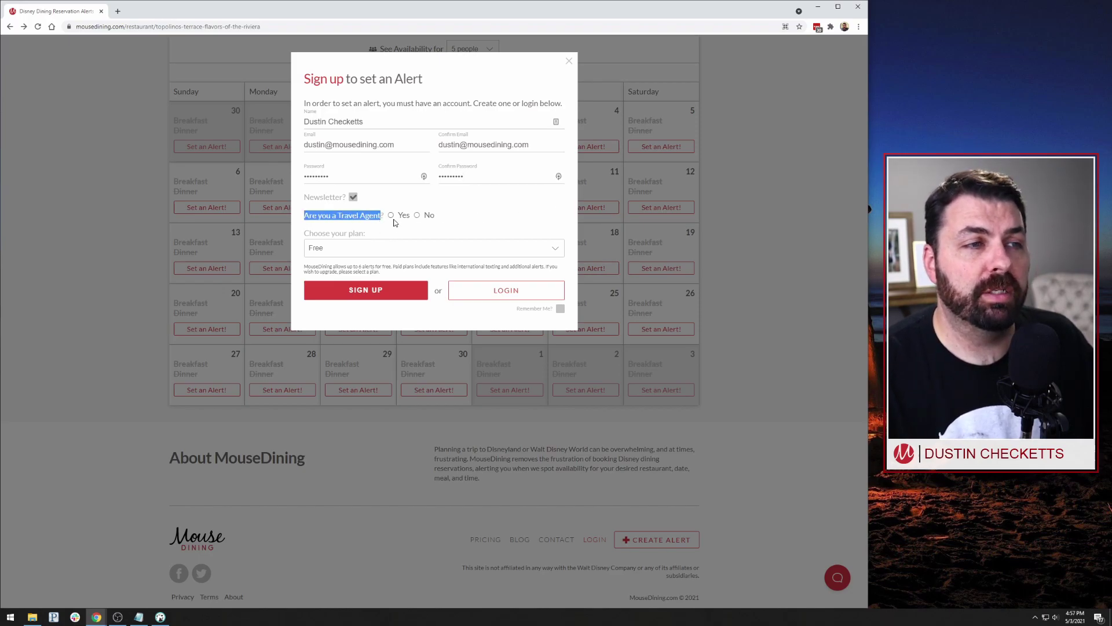
click(417, 216)
click(467, 221)
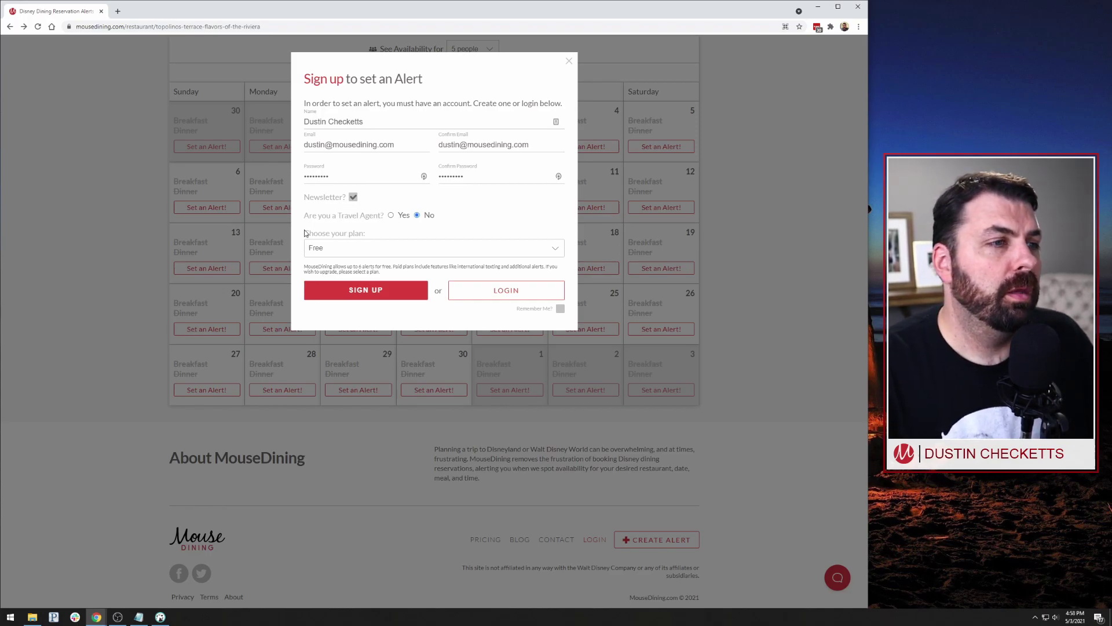
- Keep the Free plan, tick Remember Me, and submit the sign-up form
click(432, 253)
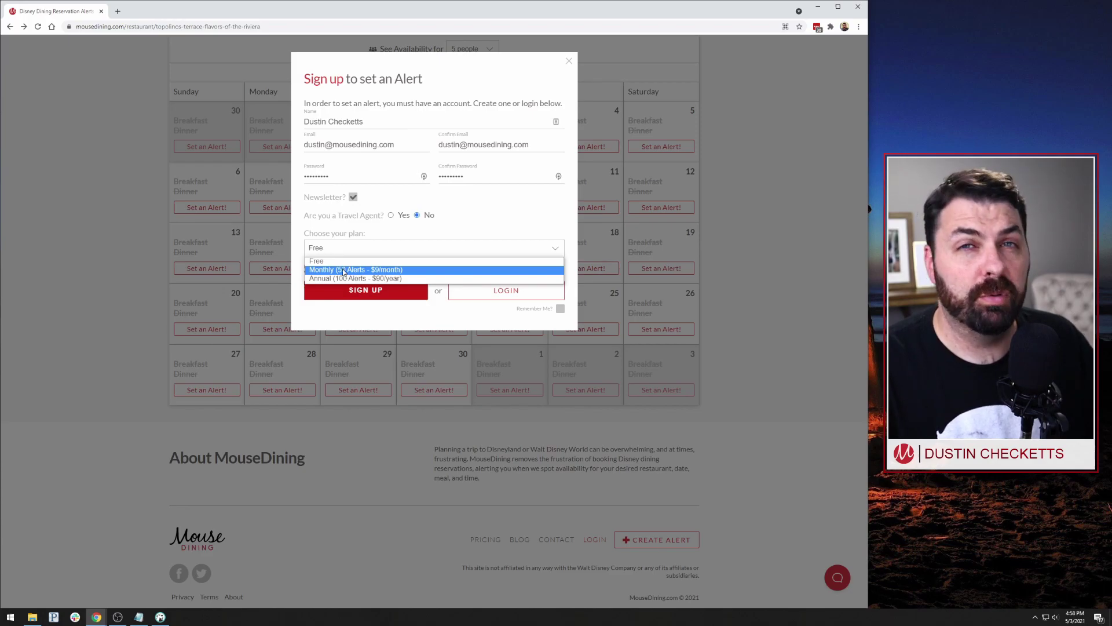
click(331, 262)
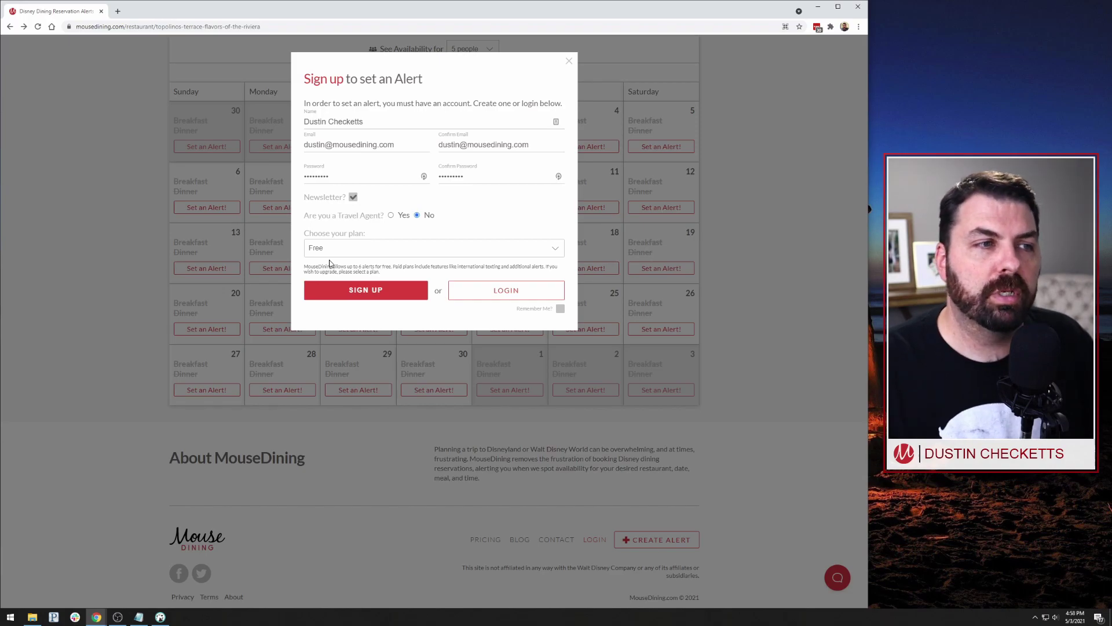
click(560, 309)
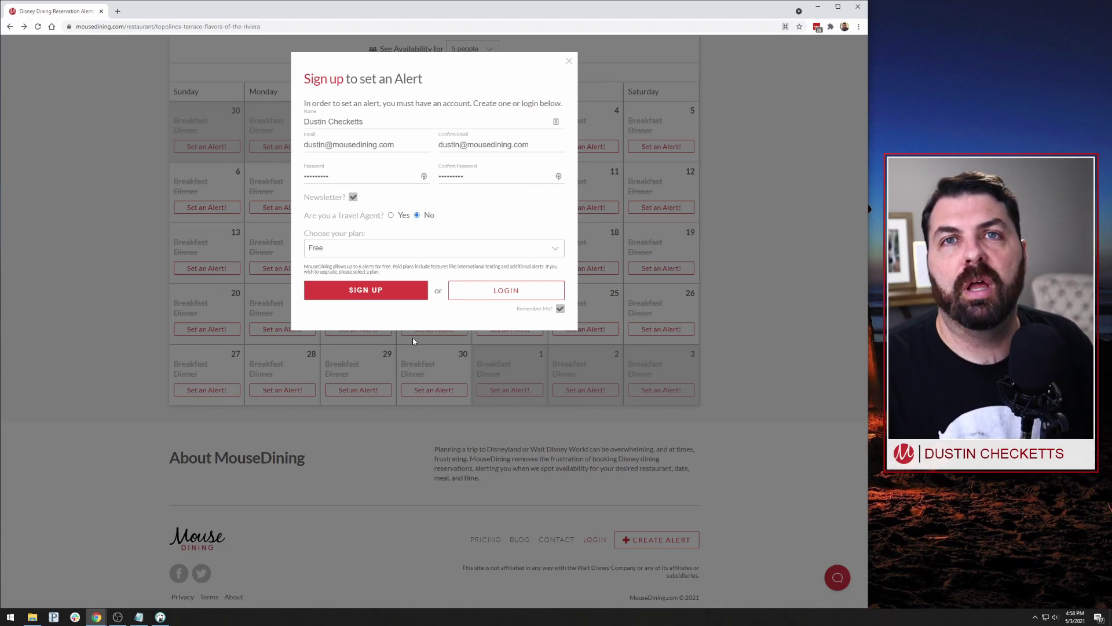
click(374, 294)
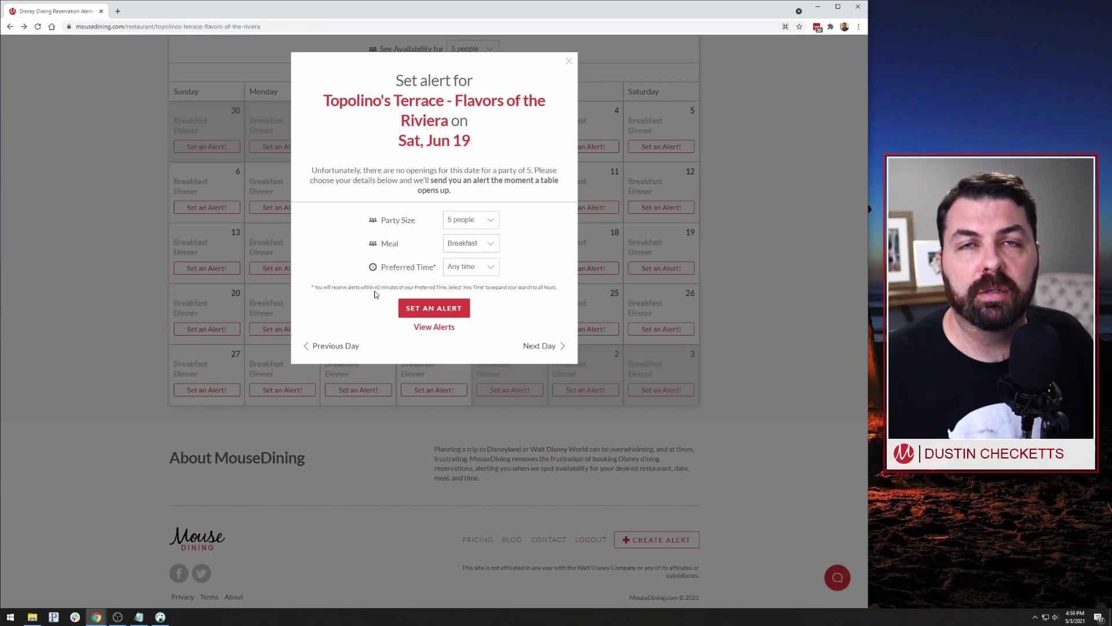
- Close the Jun 19 Set alert window and return to the top of Topolino's Terrace page
key(alt+Tab)
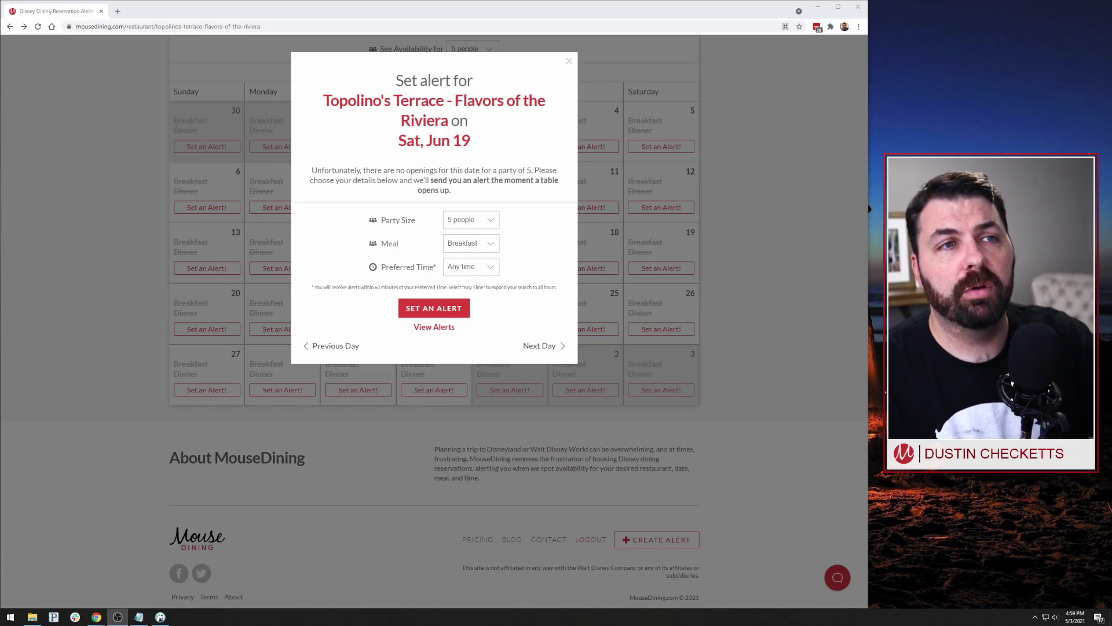
click(569, 61)
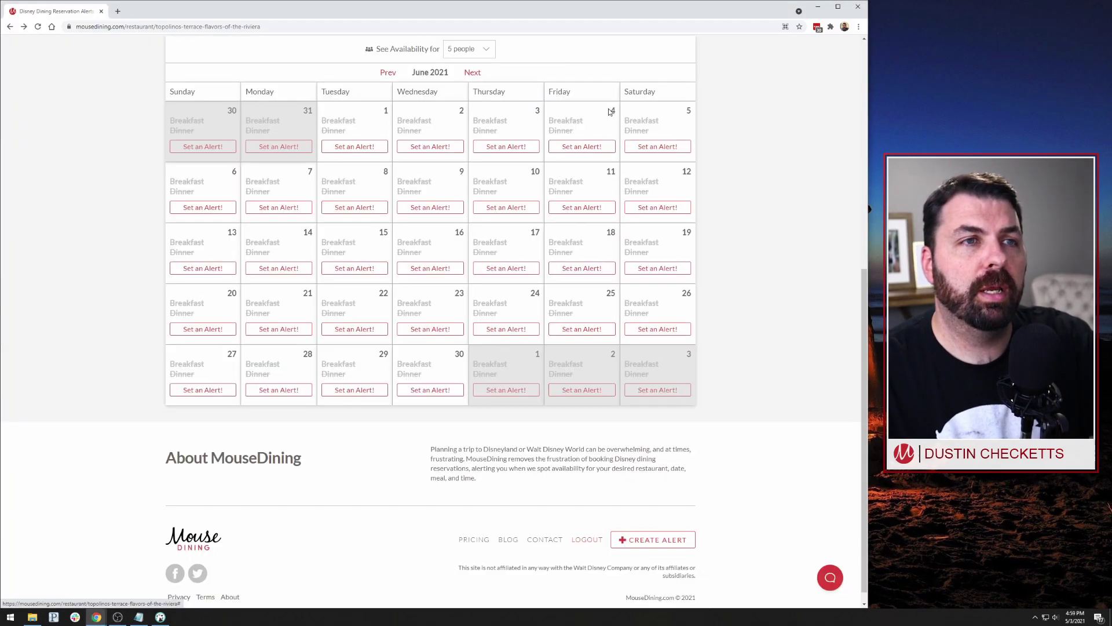
scroll(793, 314, up, 1)
scroll(792, 313, up, 5)
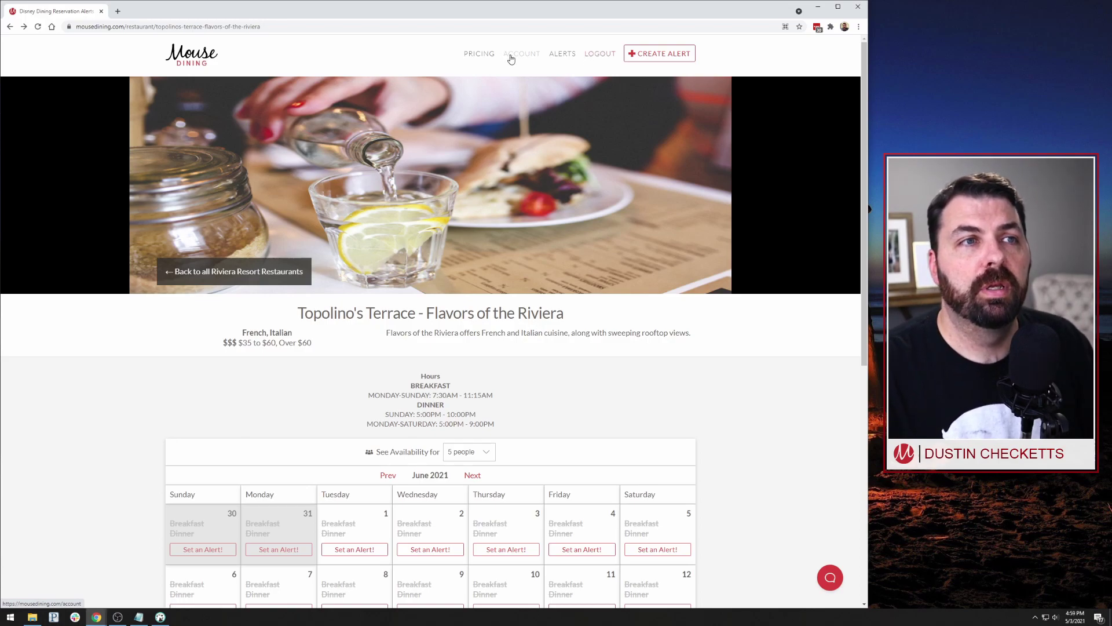
- Go to Account Details and review the warning that no alert methods are enabled
click(527, 61)
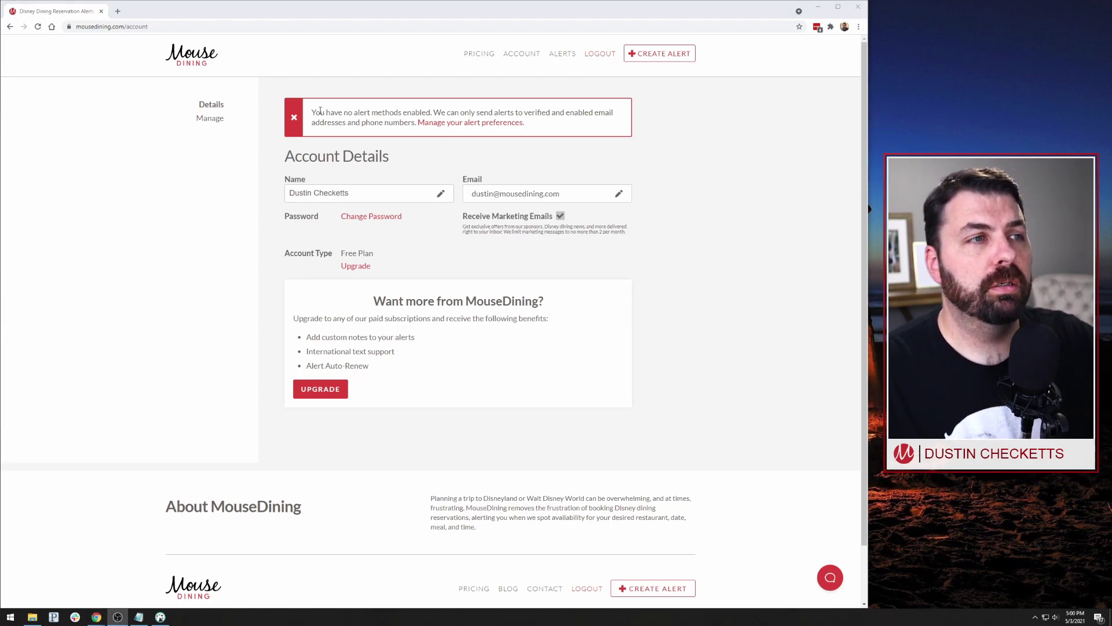
drag(313, 111, 554, 134)
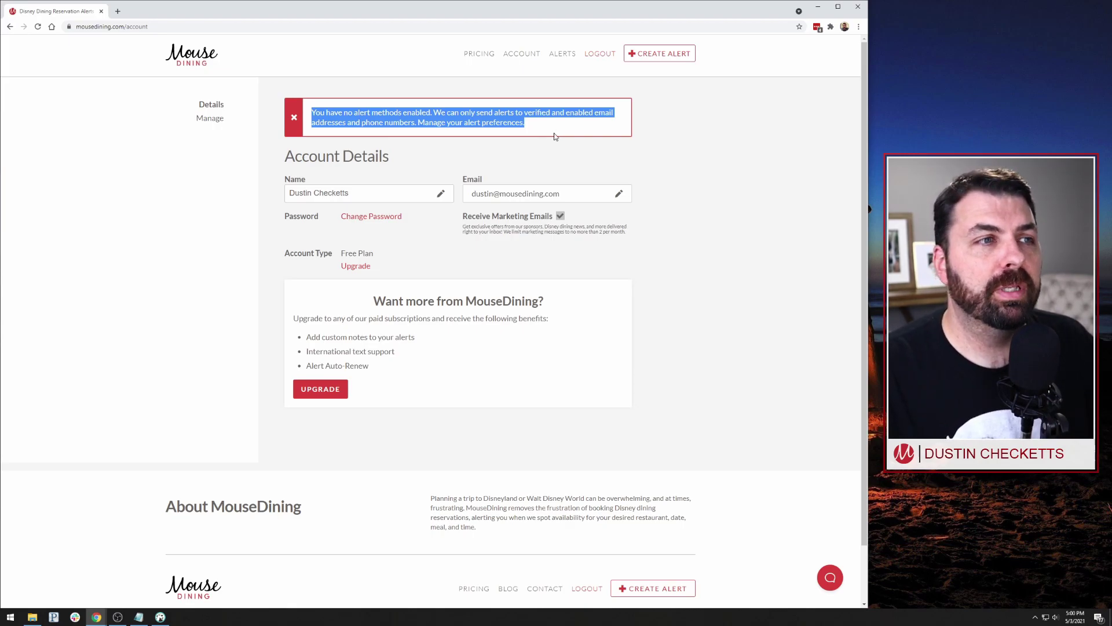
click(554, 135)
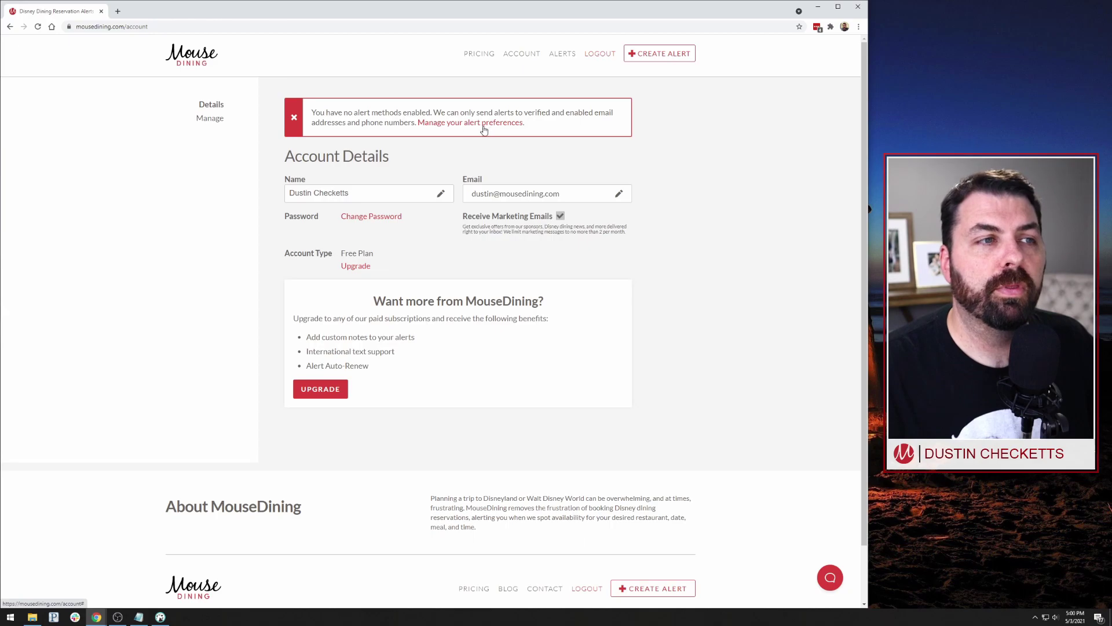
- Open 'Manage your alert preferences' and start verifying the account e-mail alert method
click(452, 126)
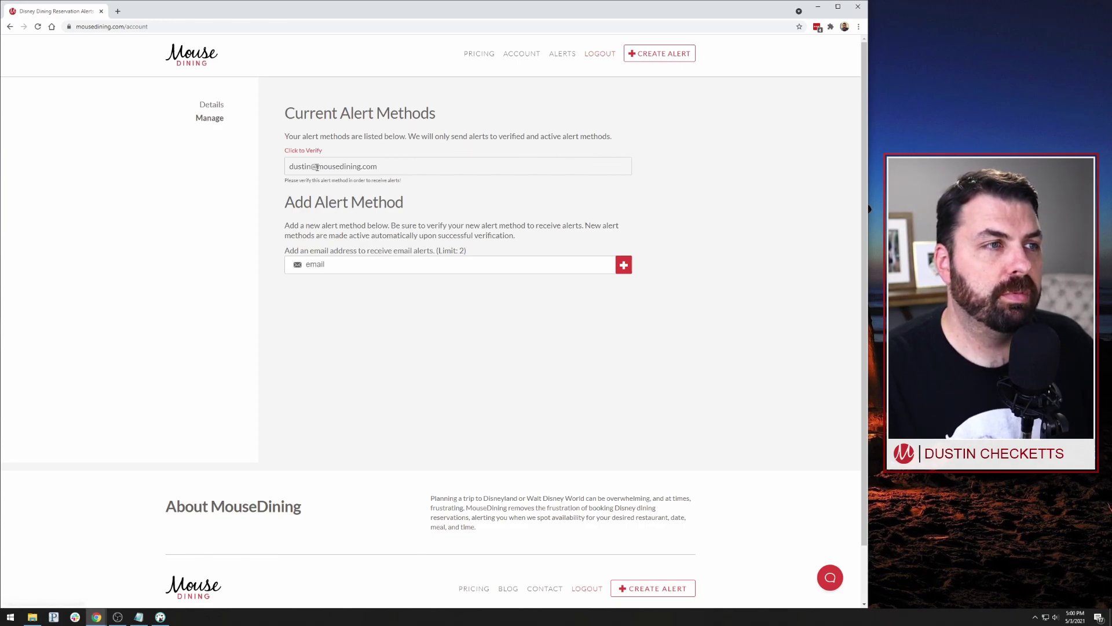
click(298, 151)
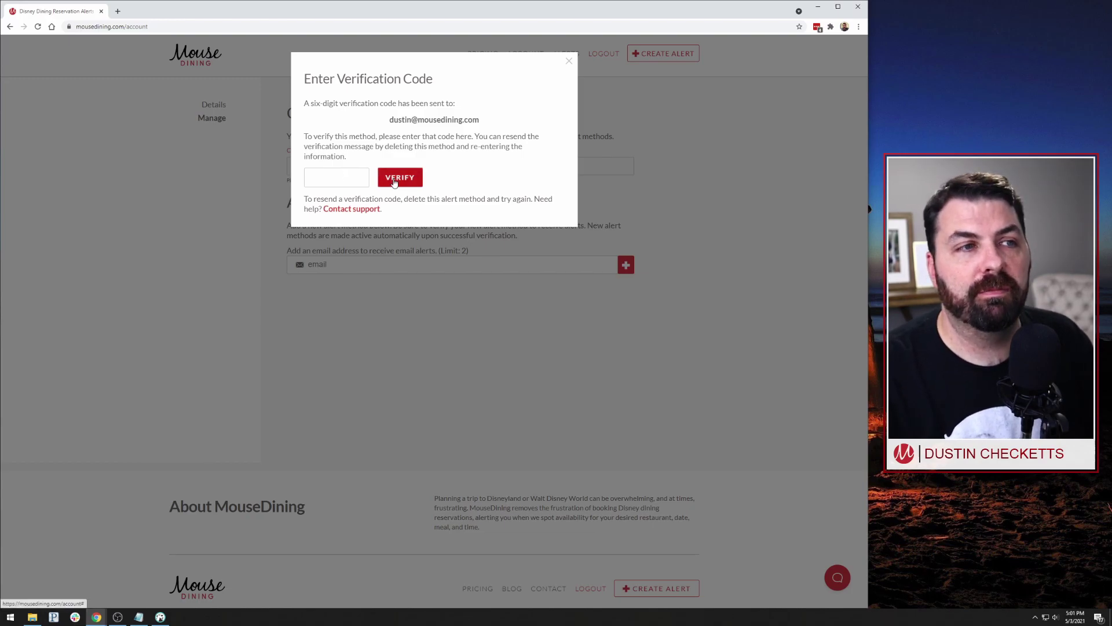
- Copy the six-digit code from the Gmail verification e-mail and select MouseDining's code field
key(alt+Tab)
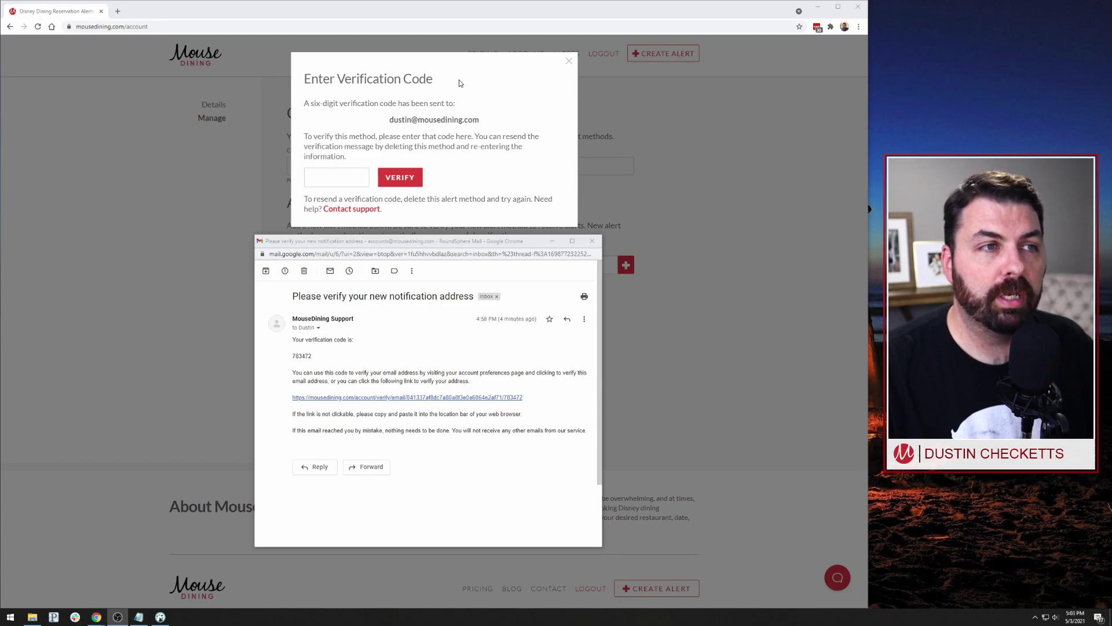
click(302, 358)
double_click(302, 356)
key(ctrl+c)
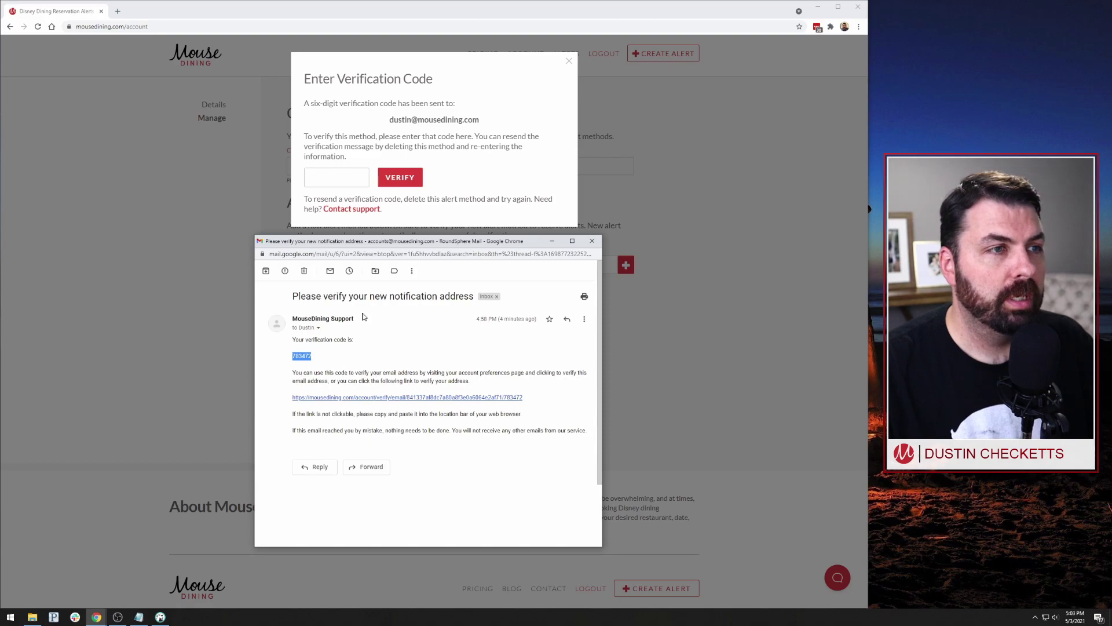
click(321, 177)
- Paste the verification code into the Enter Verification Code dialog and submit it
key(ctrl+v)
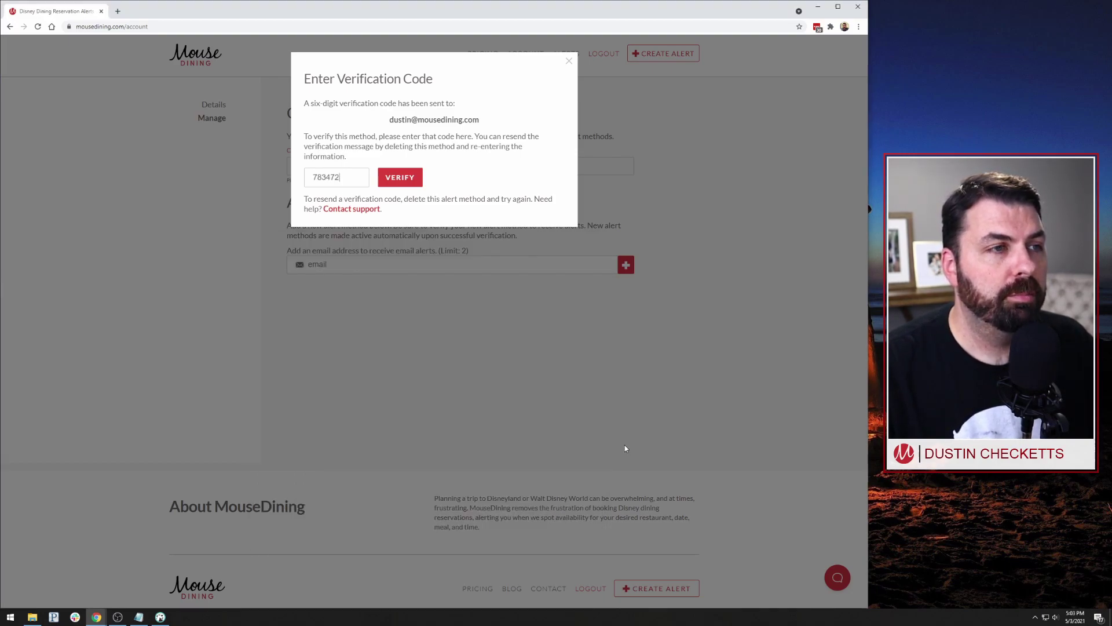
click(409, 186)
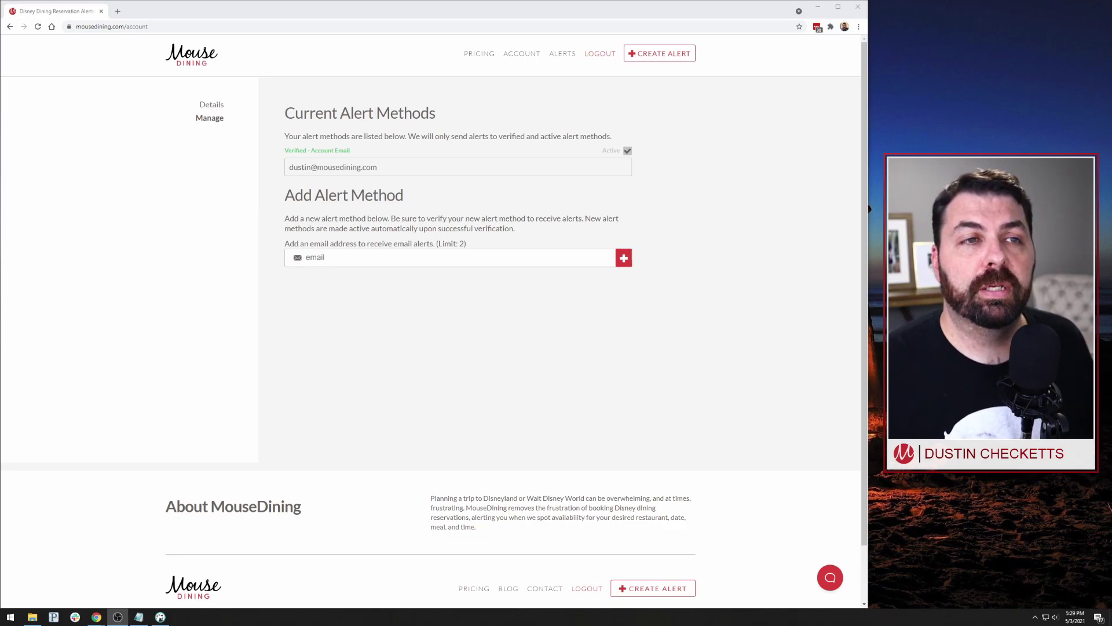
- Make sure the Active checkbox is ticked for the account e-mail alert method
click(627, 152)
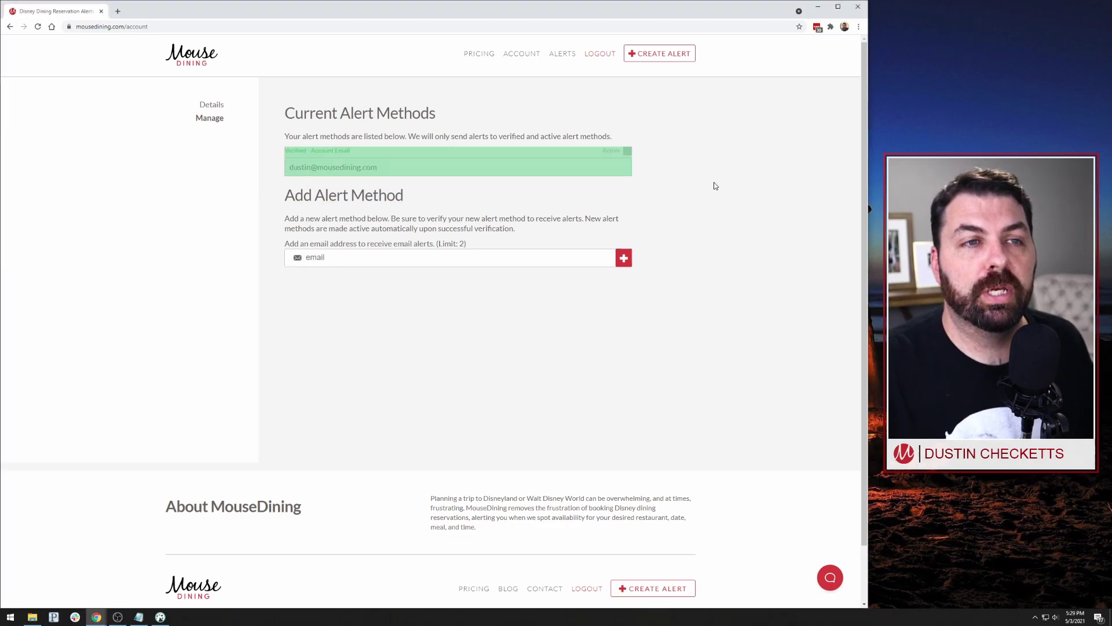
click(628, 151)
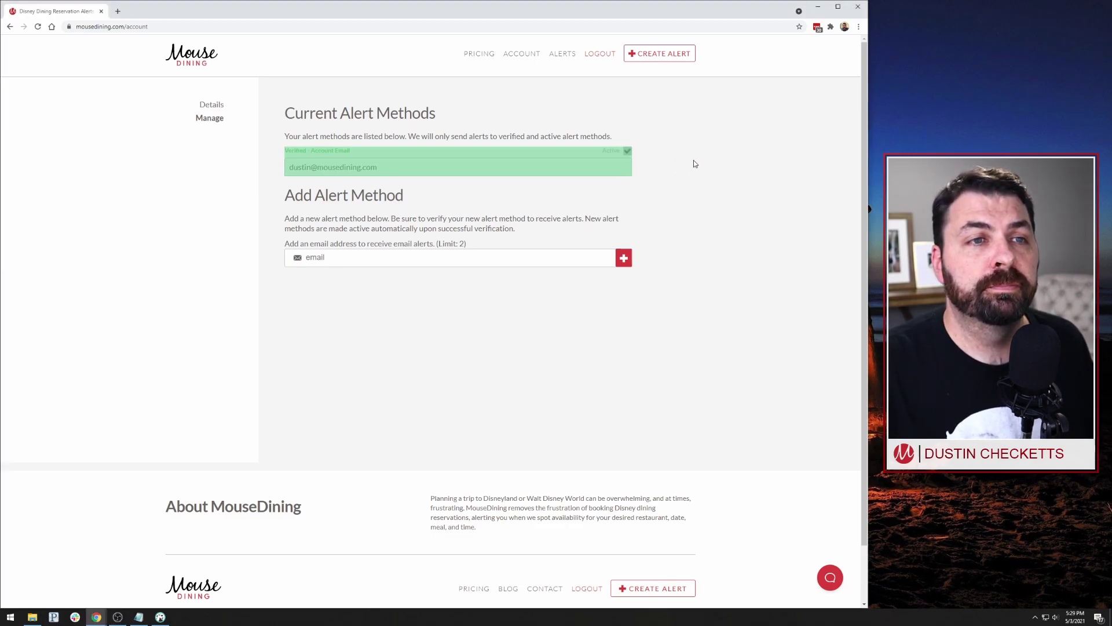